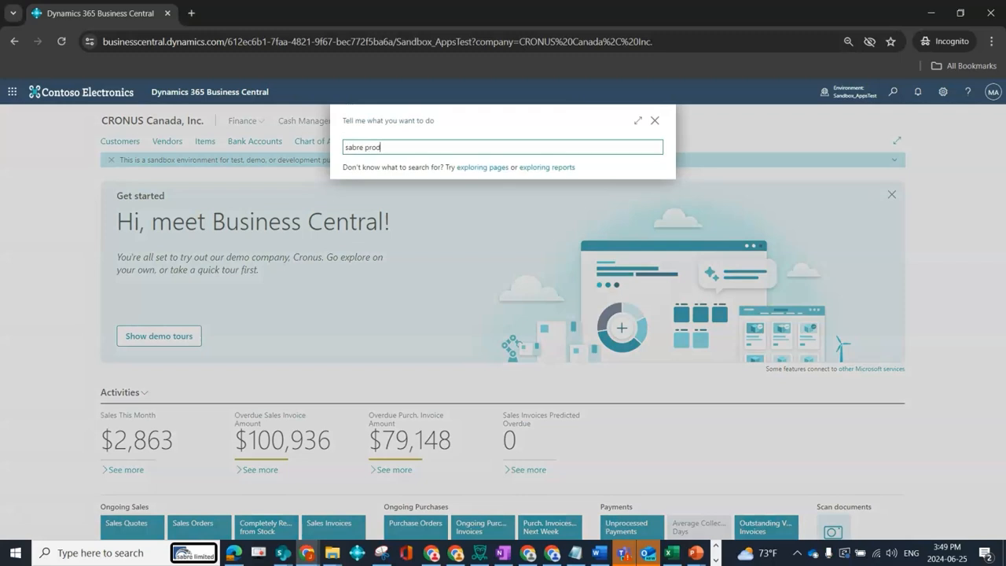
Review the Soft Production Order Link settings on the Sabre Production Setup page, and return to the home page.
{"action": "key", "text": "Return"}
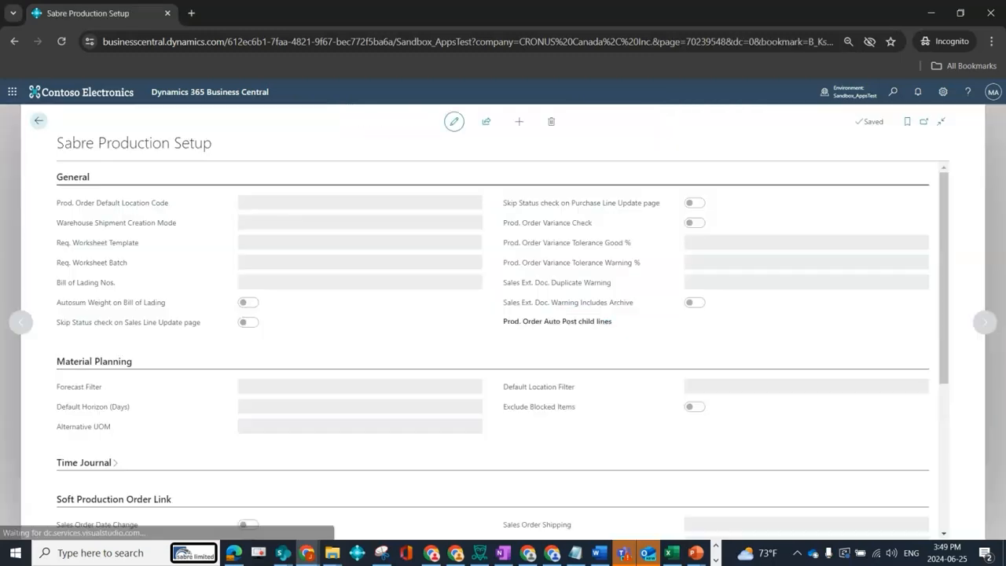
{"action": "scroll", "coordinate": [536, 317], "scroll_direction": "down", "scroll_amount": 3}
{"action": "scroll", "coordinate": [537, 318], "scroll_direction": "down", "scroll_amount": 1}
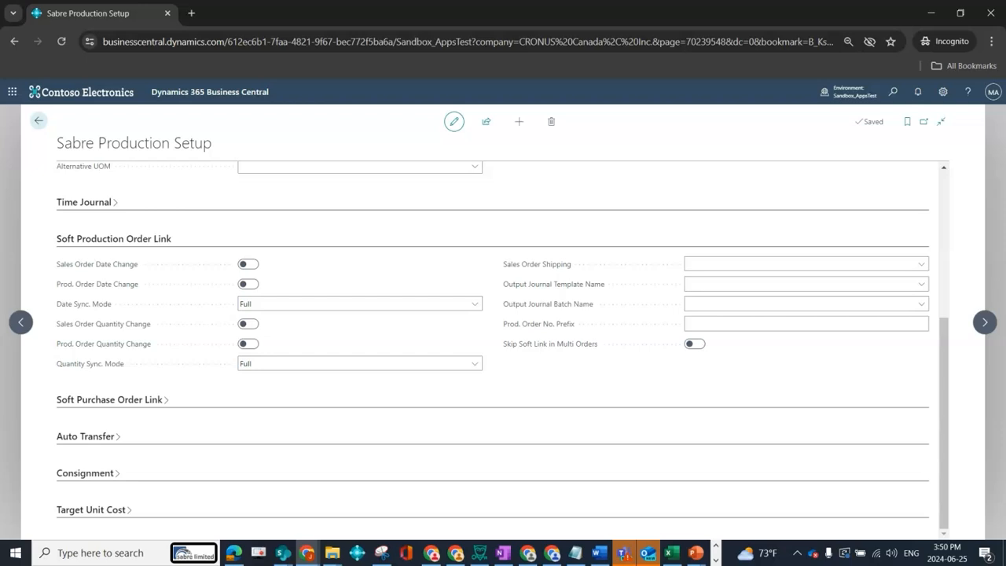
{"action": "left_click", "coordinate": [39, 120]}
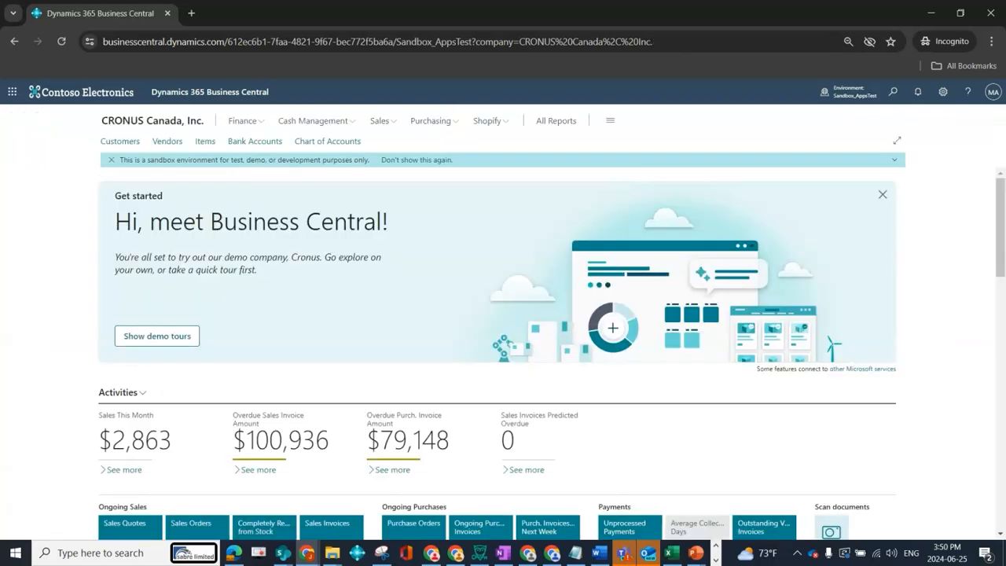
Find and open the Sabre Material Planning Item Worksheet.
{"action": "key", "text": "alt+q"}
{"action": "type", "text": "mat"}
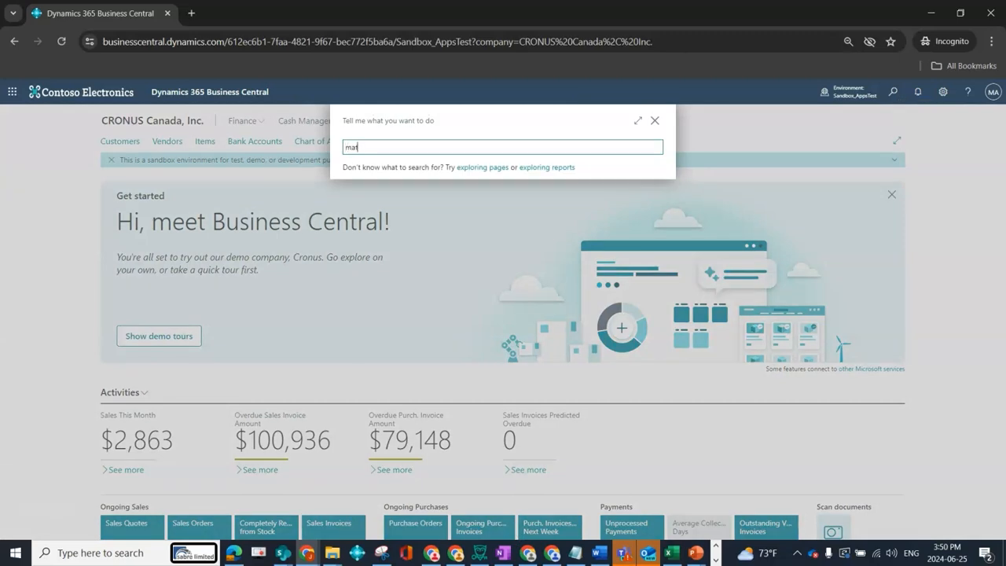
{"action": "type", "text": "erial"}
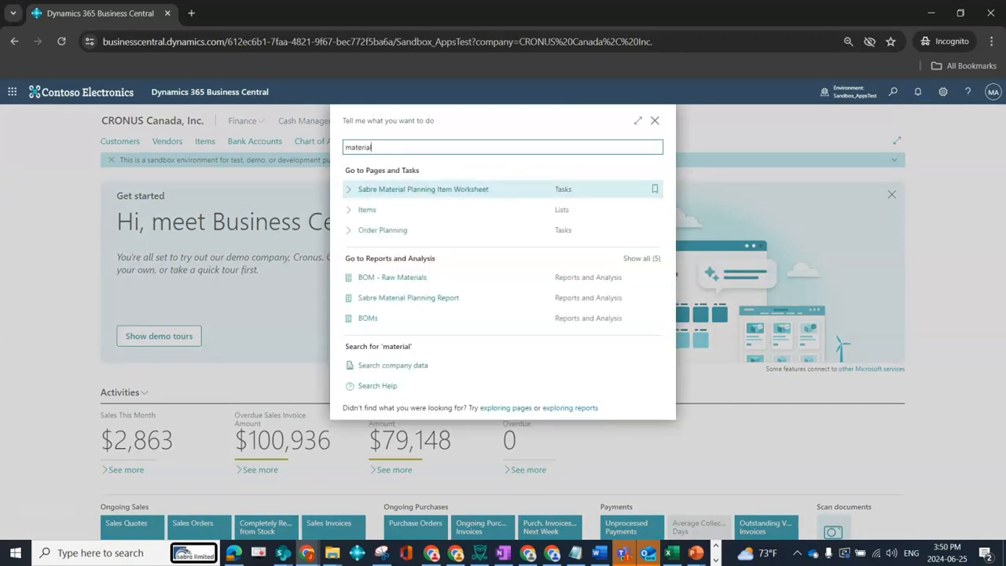
{"action": "key", "text": "Return"}
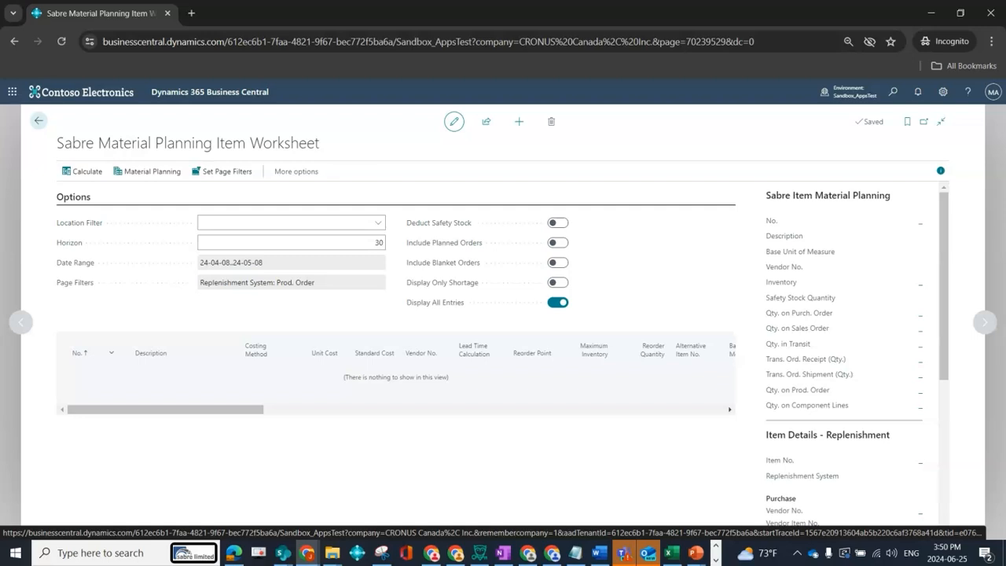
Set the worksheet's location filter to MAIN and the horizon to 120, and recalculate with the new filters.
{"action": "left_click", "coordinate": [378, 222]}
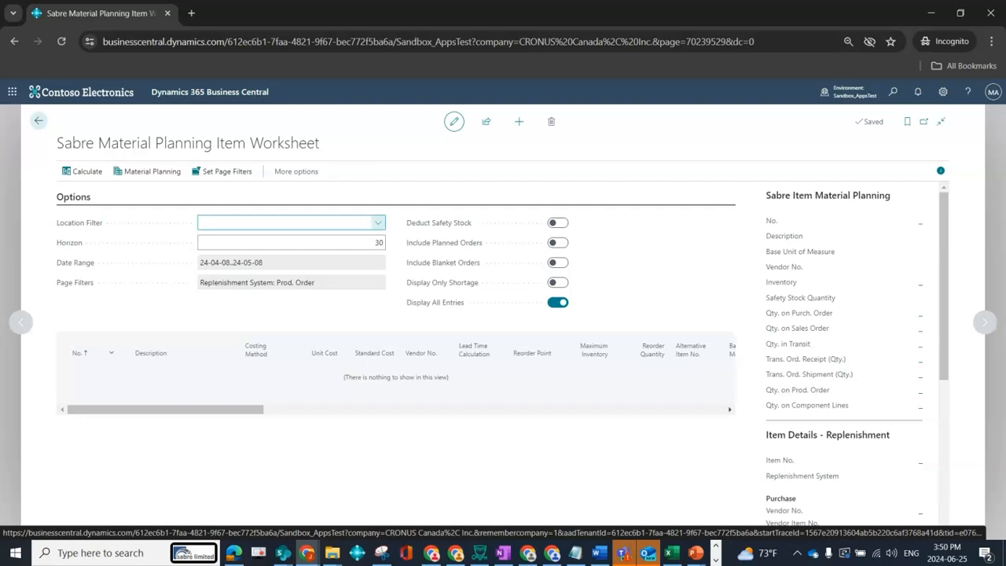
{"action": "left_click", "coordinate": [234, 283]}
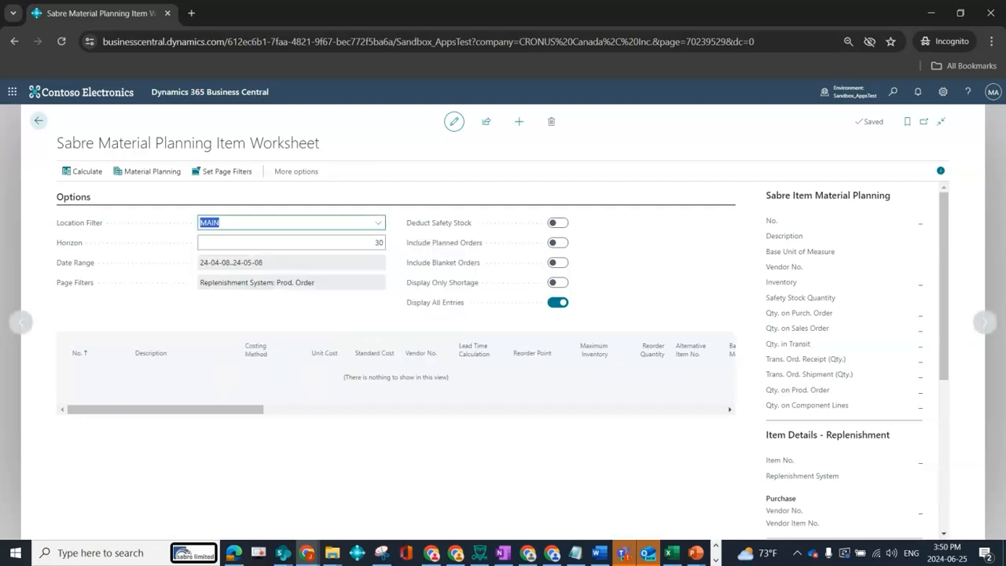
{"action": "left_click", "coordinate": [315, 243]}
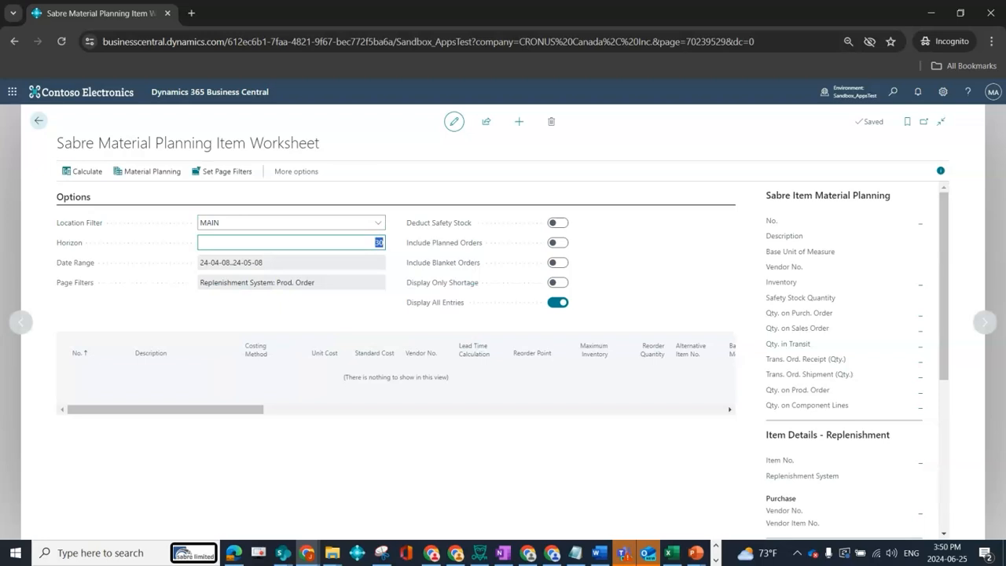
{"action": "type", "text": "120"}
{"action": "key", "text": "Tab"}
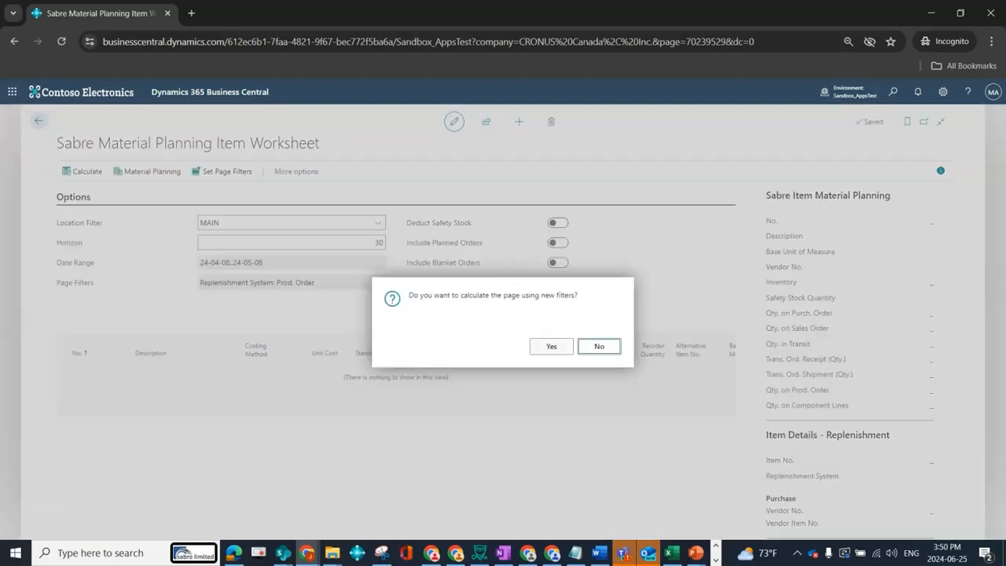
{"action": "left_click", "coordinate": [551, 347]}
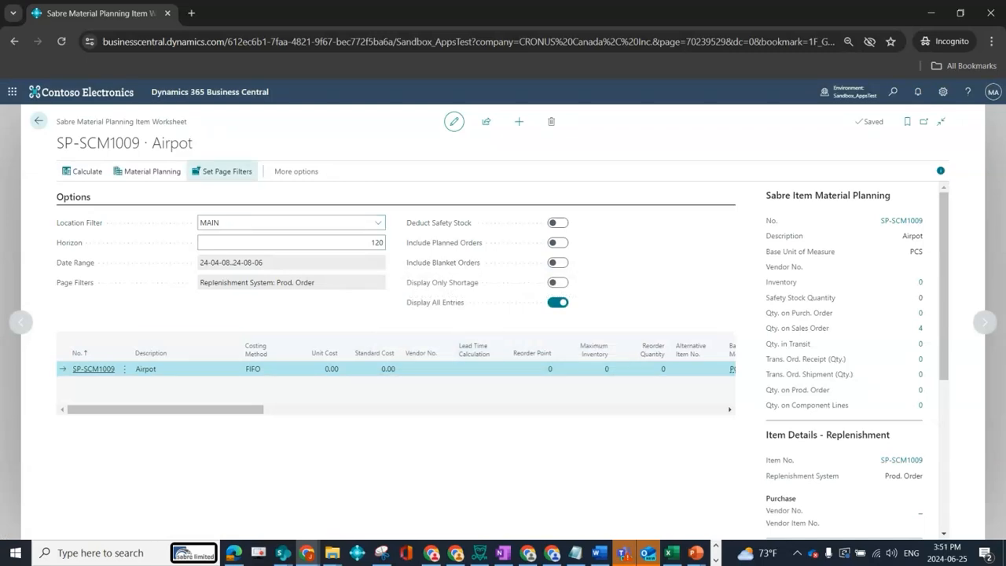
Check the worksheet's item filters without changing them, and examine the inventory and sales order quantities on the Airpot line.
{"action": "left_click", "coordinate": [222, 171]}
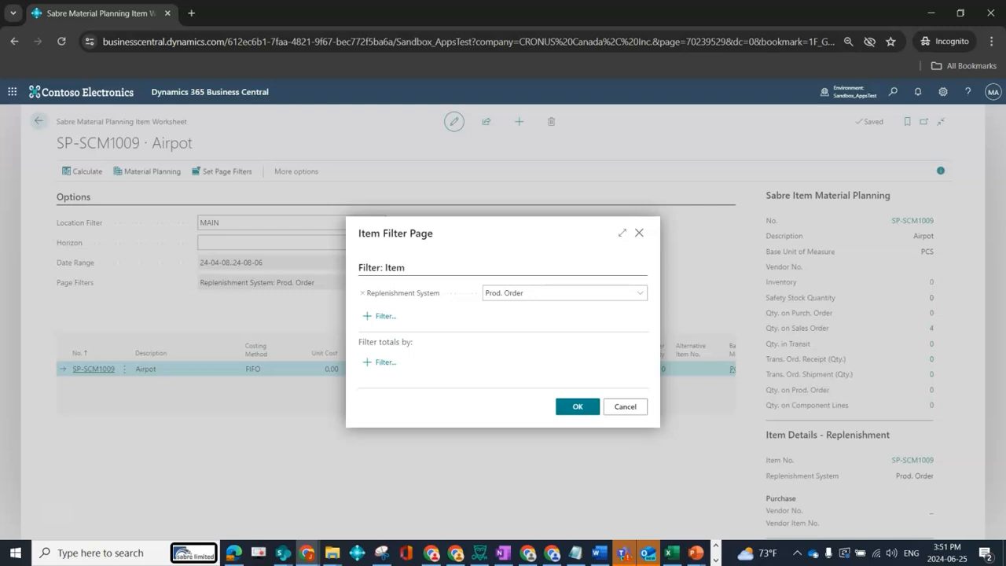
{"action": "left_click", "coordinate": [625, 407]}
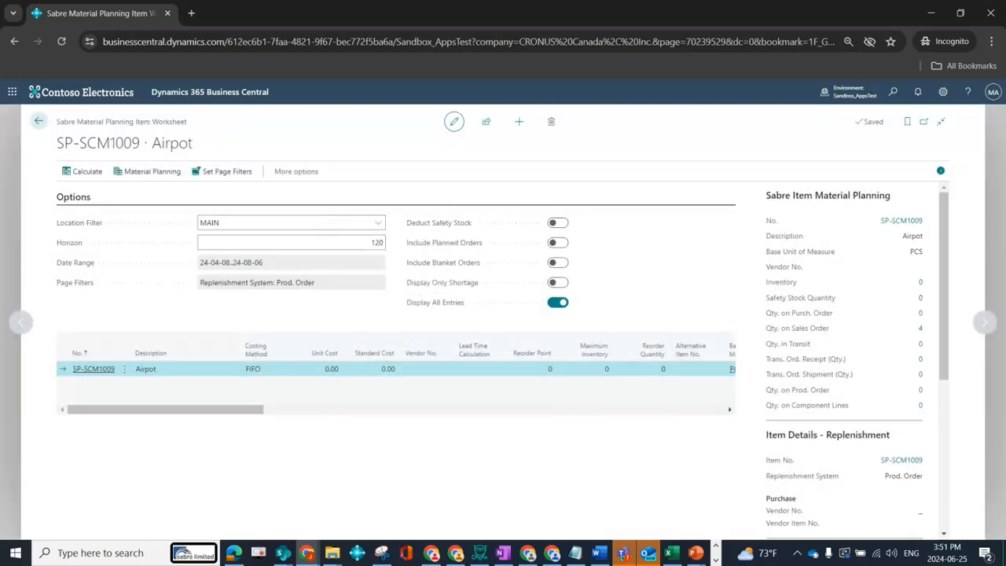
{"action": "left_click_drag", "start_coordinate": [173, 409], "coordinate": [261, 410]}
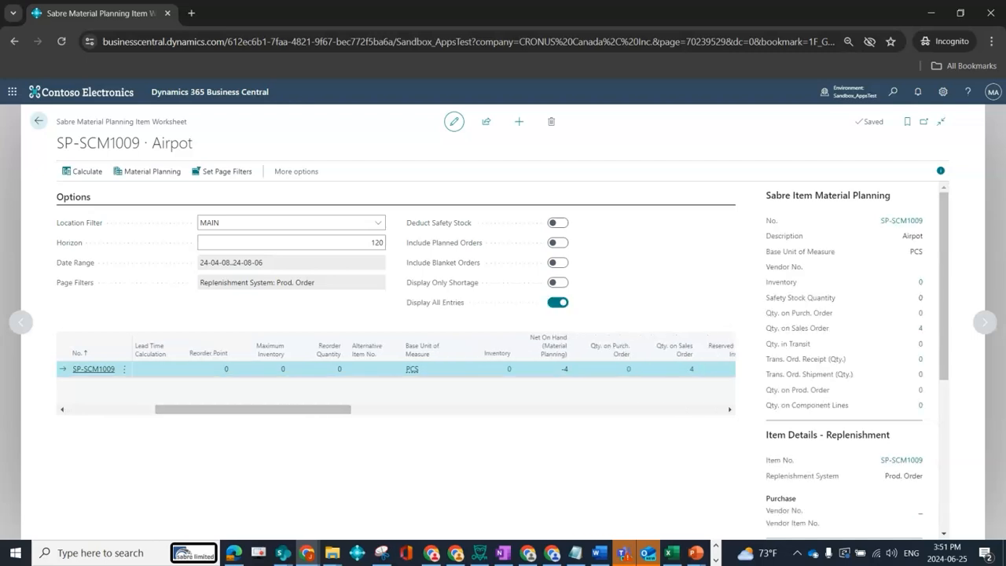
Turn on Display Only Shortage and open Material Planning for item SP-SCM1009.
{"action": "left_click", "coordinate": [558, 282]}
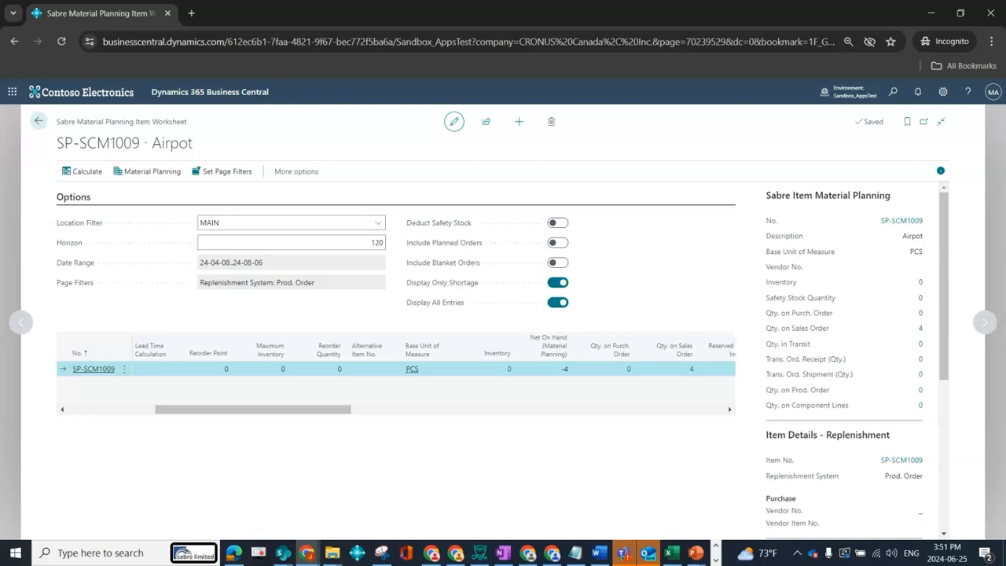
{"action": "left_click", "coordinate": [149, 170]}
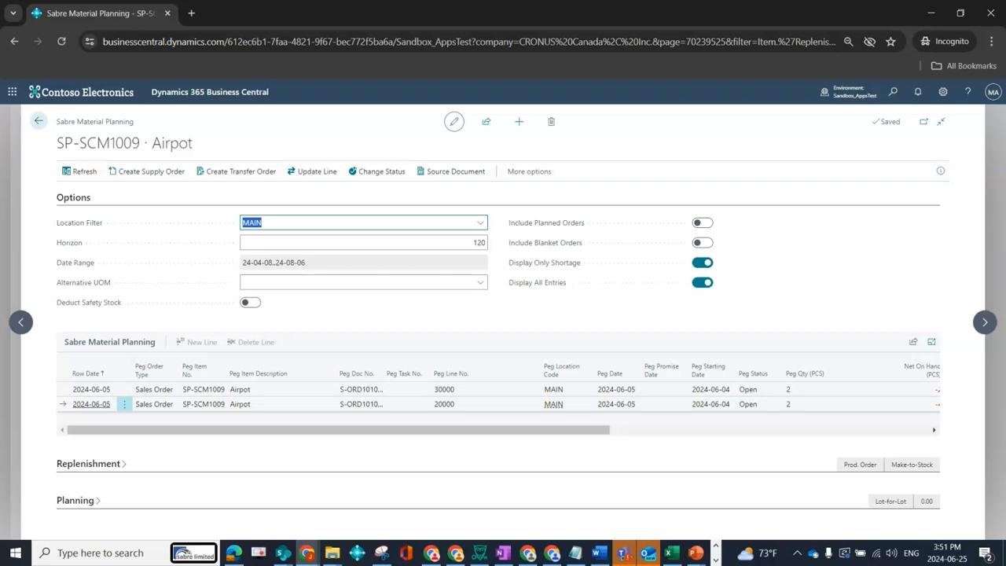
Widen the Peg Doc. No. column to show full document numbers, and examine the peg and net on hand quantities of the demand lines.
{"action": "left_click_drag", "start_coordinate": [338, 430], "coordinate": [603, 430]}
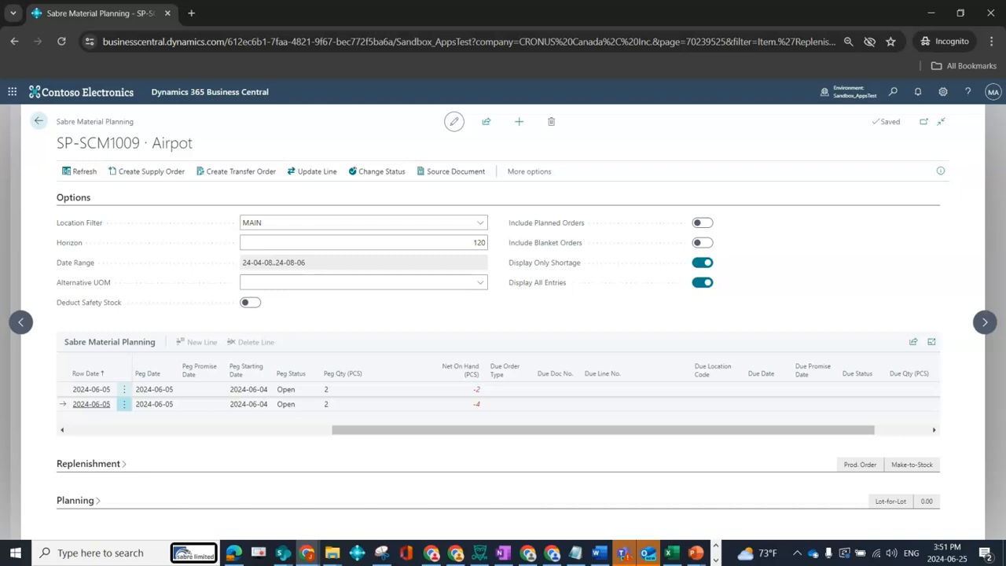
{"action": "left_click_drag", "start_coordinate": [503, 430], "coordinate": [239, 430]}
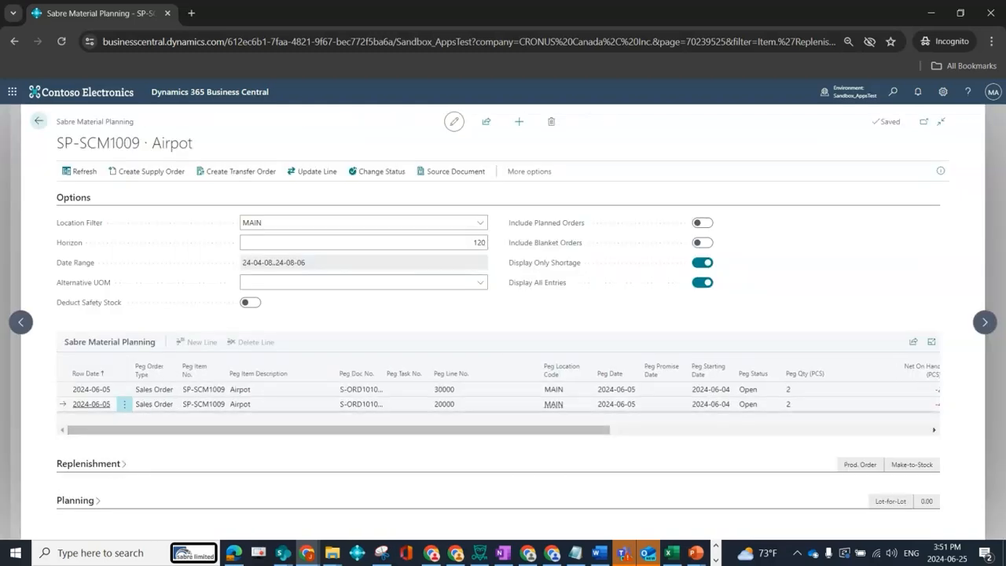
{"action": "left_click_drag", "start_coordinate": [383, 372], "coordinate": [440, 373]}
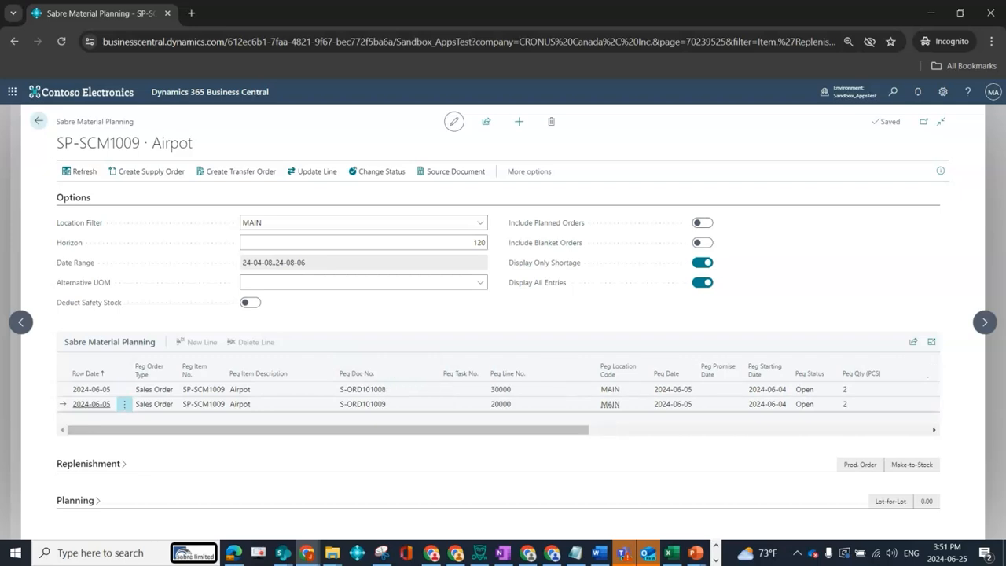
{"action": "left_click_drag", "start_coordinate": [440, 430], "coordinate": [564, 430]}
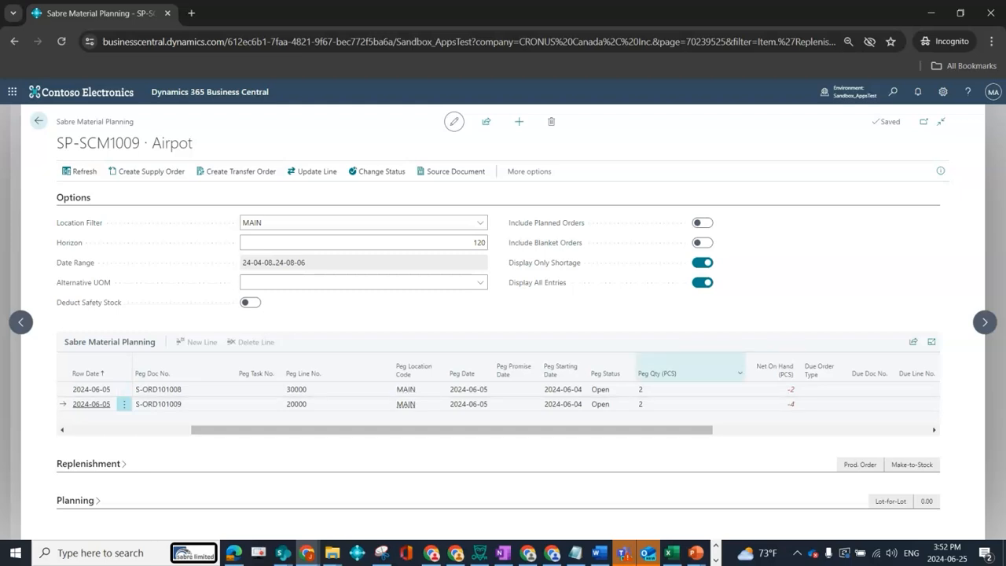
Create one Firm Planned supply order of quantity 4 at MAIN from both Airpot sales demand lines, and refresh the planning lines.
{"action": "left_click", "coordinate": [125, 390]}
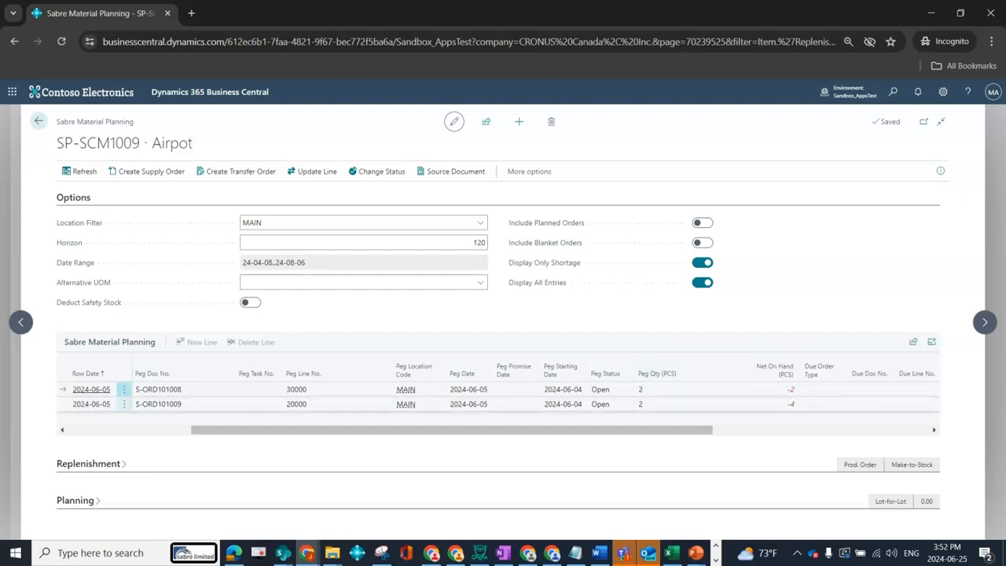
{"action": "left_click", "coordinate": [124, 404], "text": "shift"}
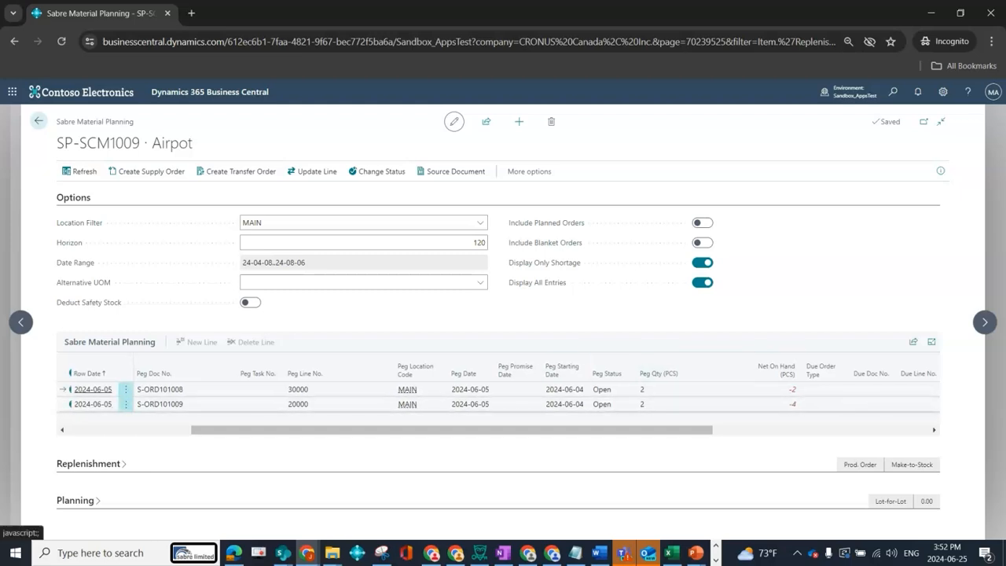
{"action": "left_click", "coordinate": [148, 170]}
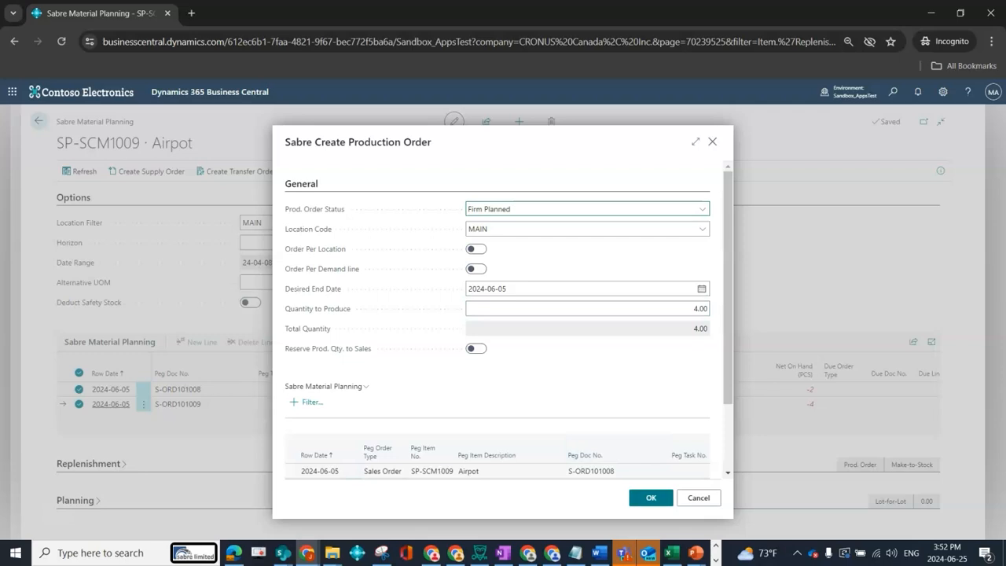
{"action": "left_click", "coordinate": [651, 497]}
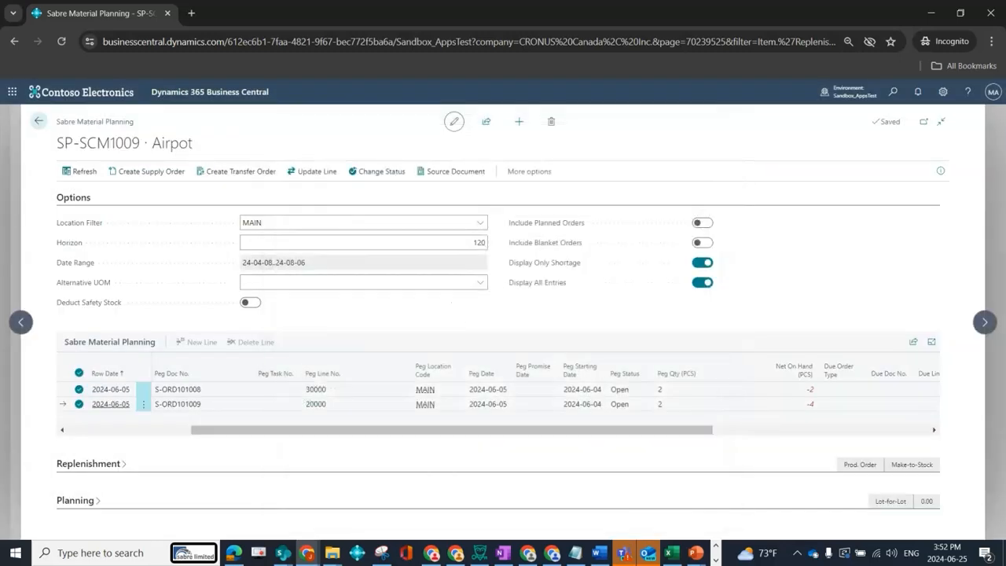
{"action": "left_click_drag", "start_coordinate": [471, 430], "coordinate": [655, 430]}
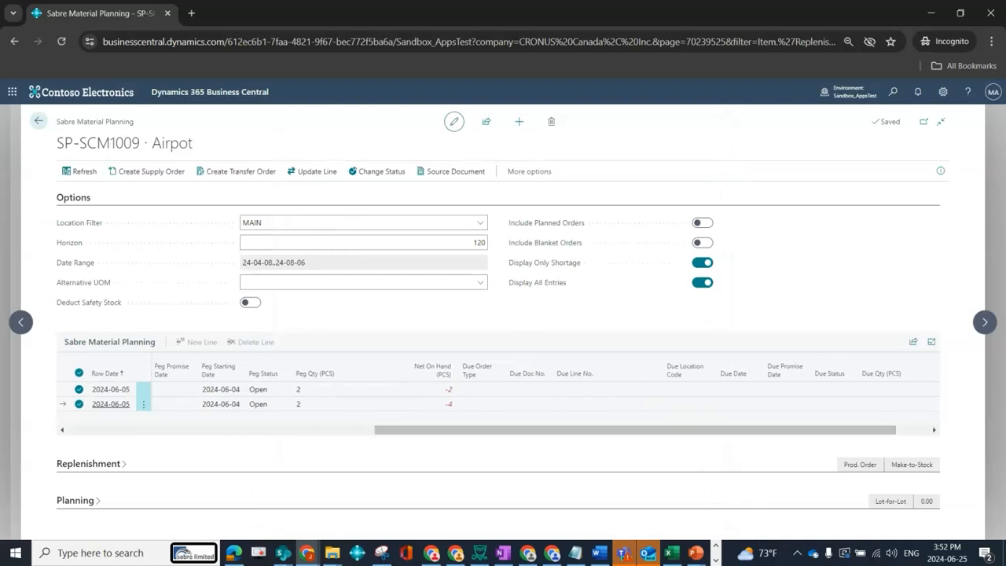
{"action": "left_click", "coordinate": [79, 171]}
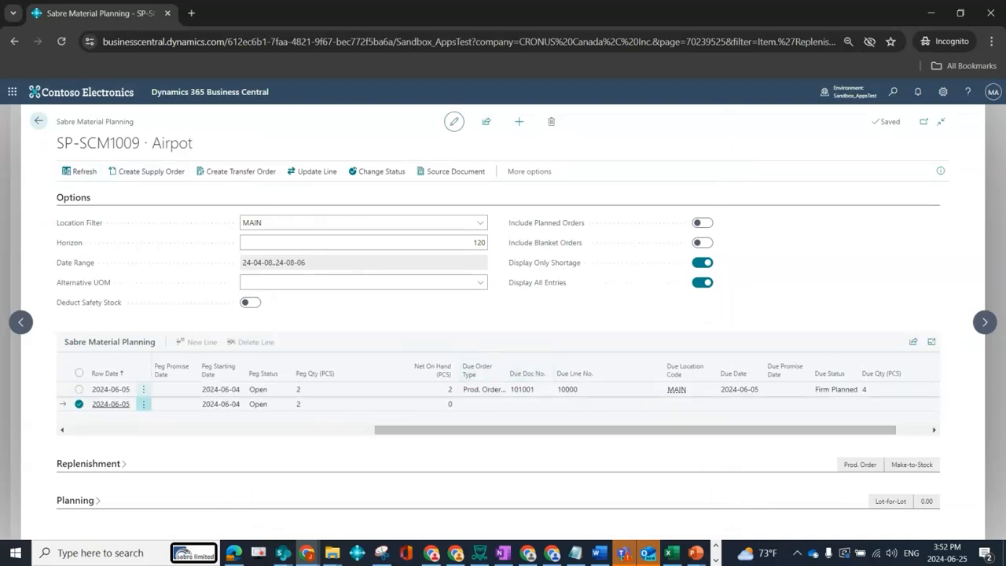
Open the firm planned production order behind the first planning line, and examine its Sabre Soft Link fields and lines.
{"action": "left_click", "coordinate": [521, 389]}
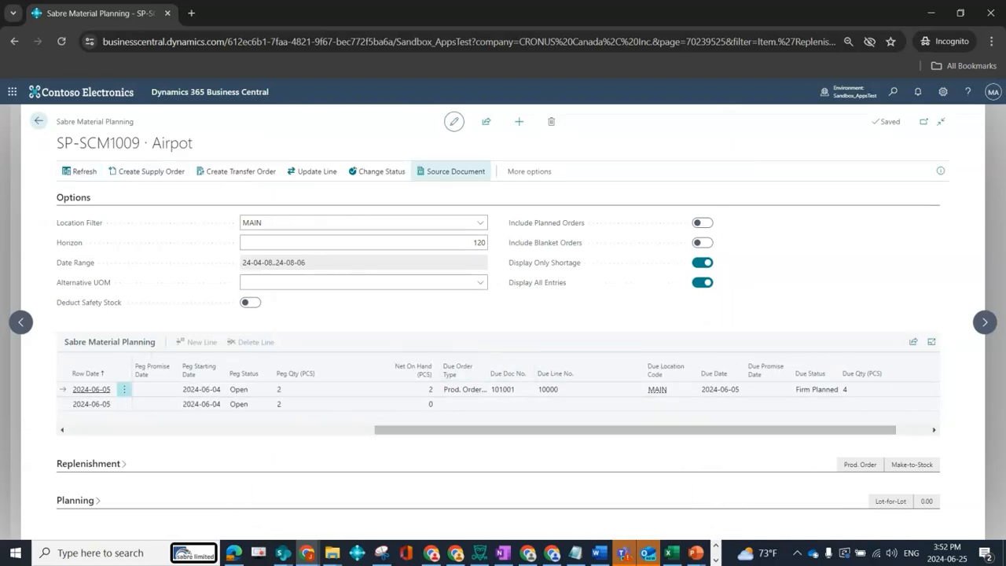
{"action": "left_click", "coordinate": [452, 171]}
{"action": "left_click", "coordinate": [408, 314]}
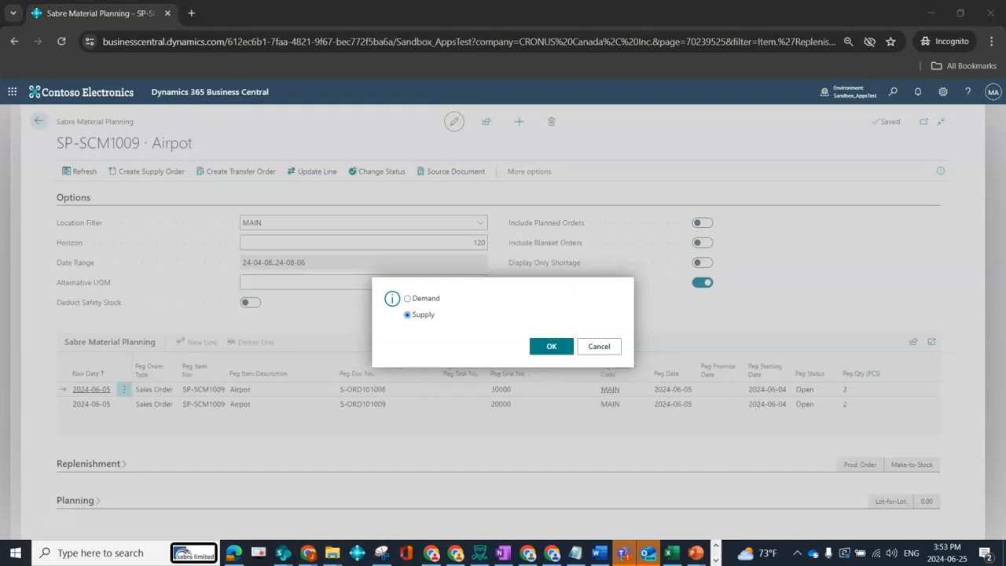
{"action": "left_click", "coordinate": [551, 347]}
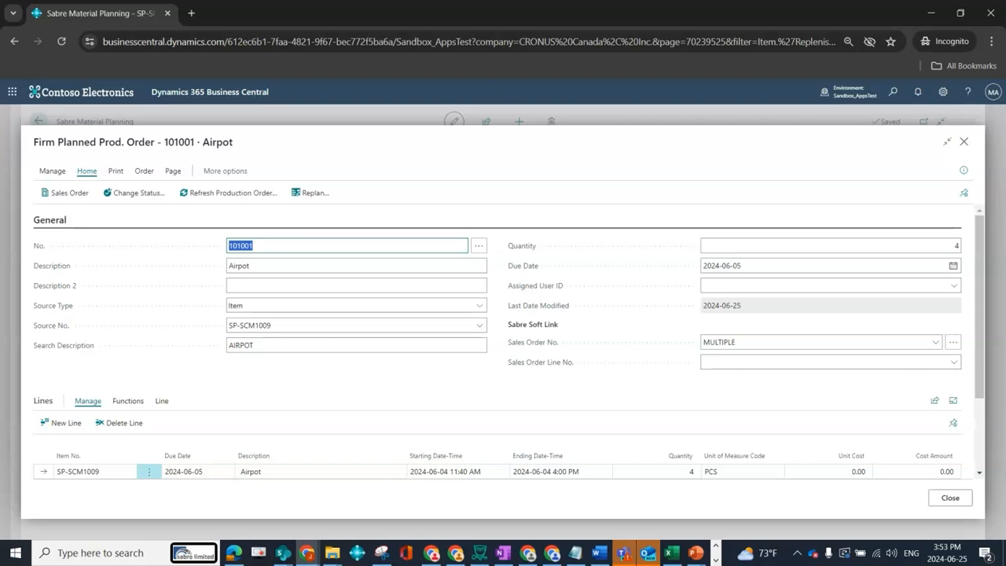
{"action": "scroll", "coordinate": [532, 277], "scroll_direction": "down", "scroll_amount": 2}
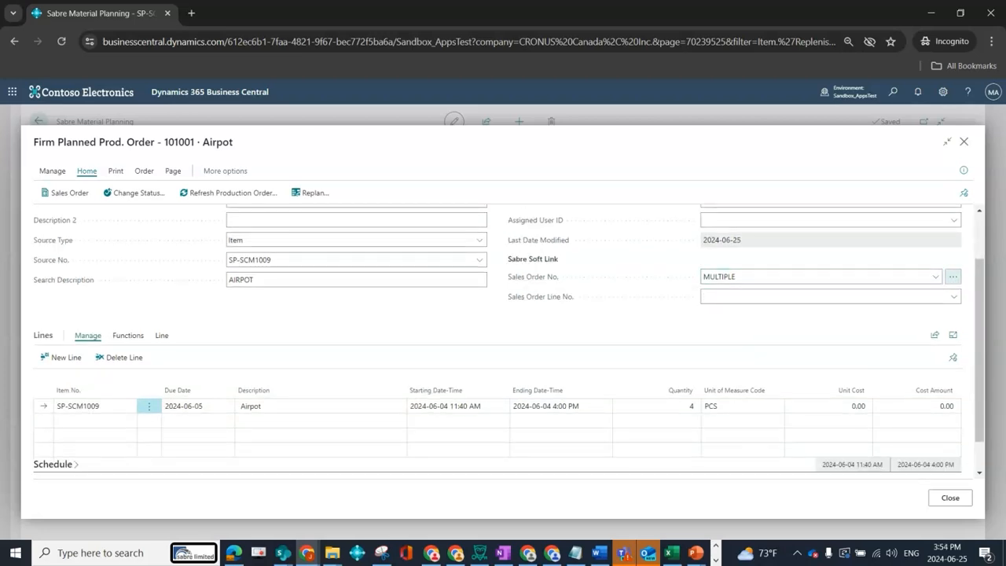
Examine the full-width list of sales lines linked through the production order's Sales Order No. field, and close it.
{"action": "left_click", "coordinate": [952, 277]}
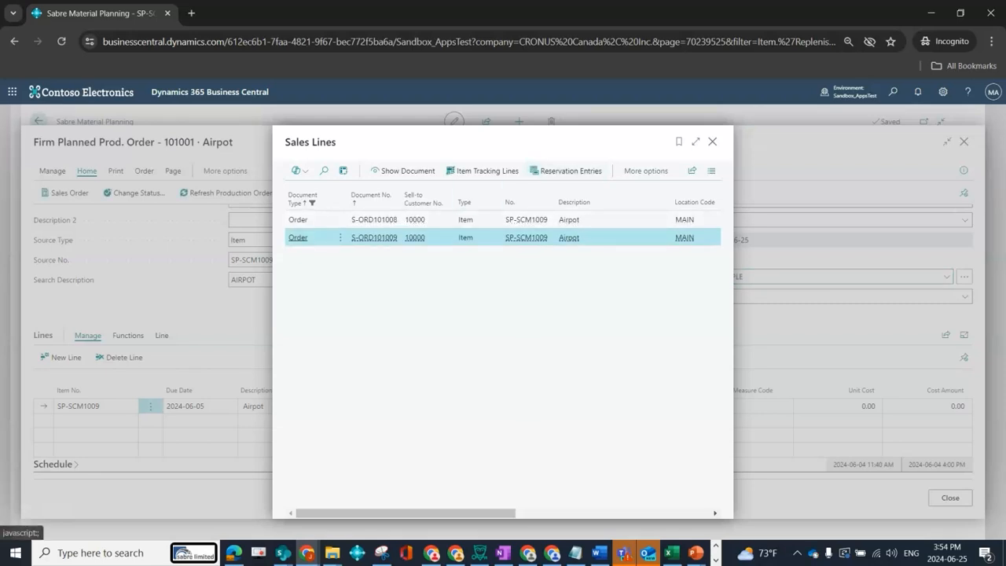
{"action": "left_click", "coordinate": [696, 142]}
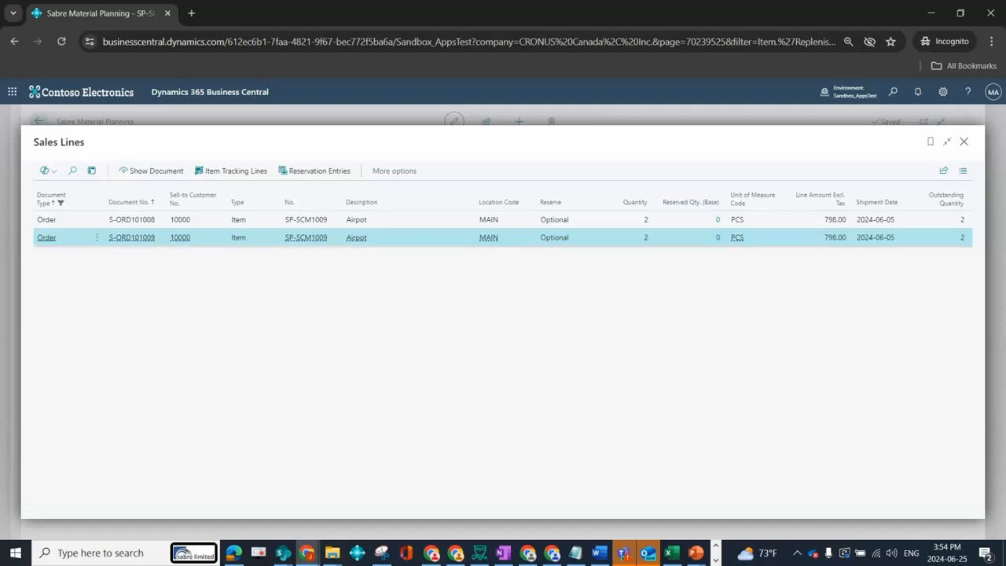
{"action": "key", "text": "Escape"}
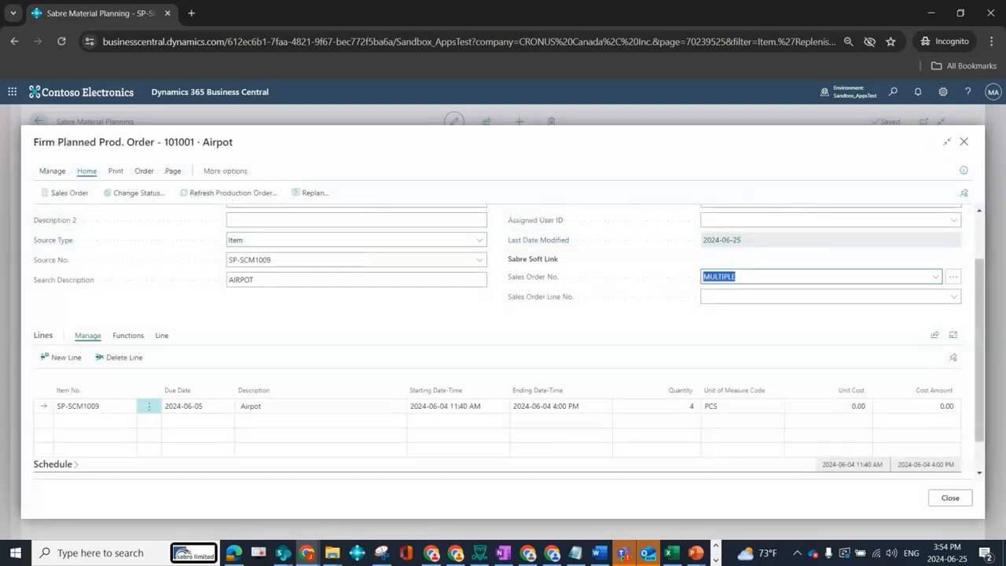
Delete the firm planned production order for Airpot and confirm the deletion.
{"action": "left_click", "coordinate": [134, 193]}
{"action": "left_click", "coordinate": [53, 171]}
{"action": "left_click", "coordinate": [98, 193]}
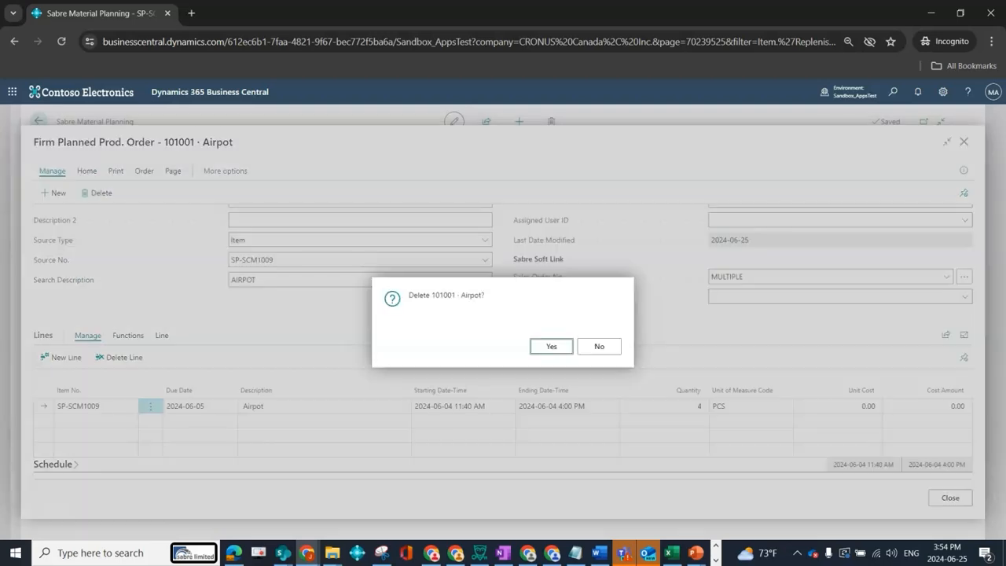
{"action": "key", "text": "Return"}
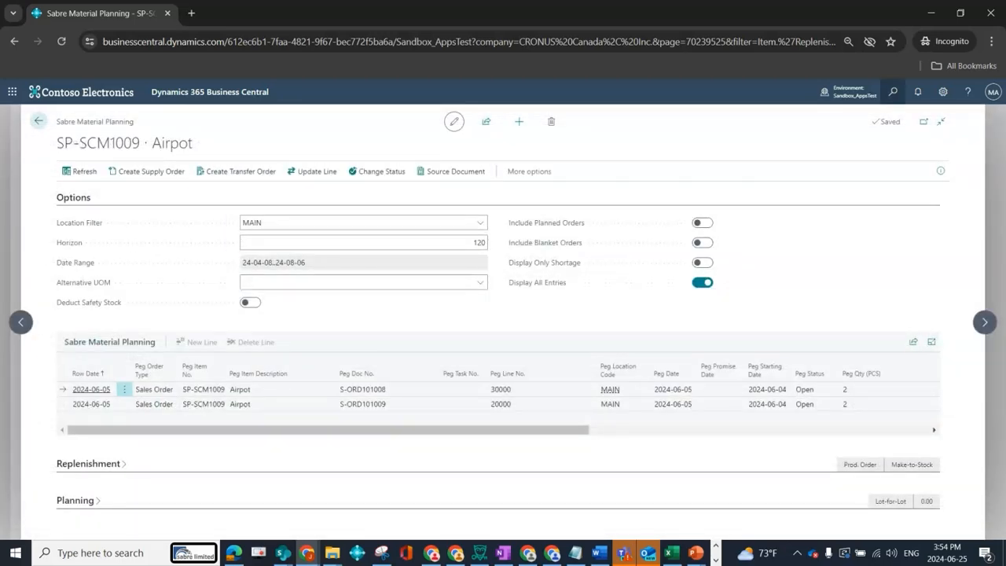
Enable Skip Soft Link in Multi Orders in Sabre Production Setup and return to the Airpot material planning page.
{"action": "key", "text": "alt+q"}
{"action": "type", "text": "sabre prod"}
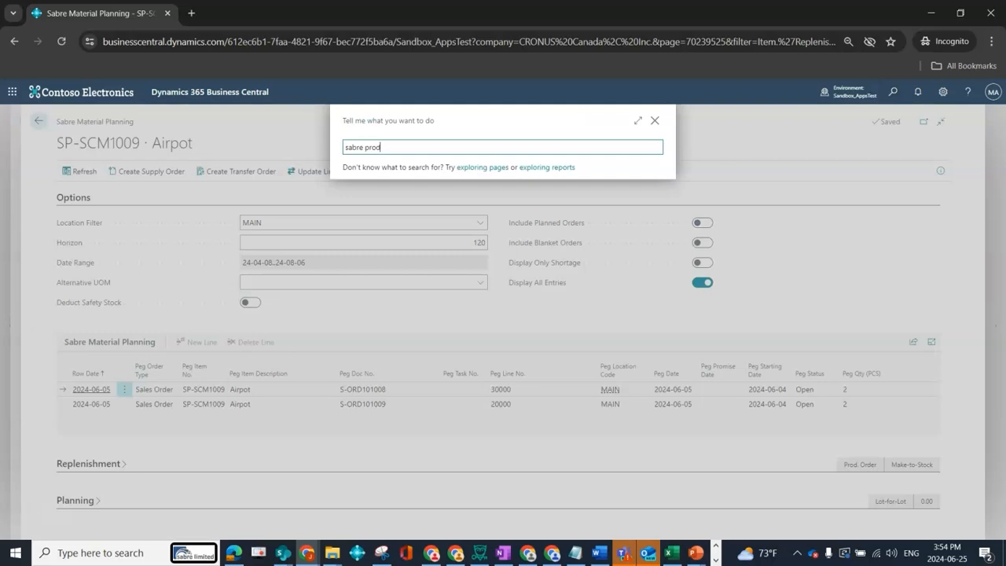
{"action": "key", "text": "Return"}
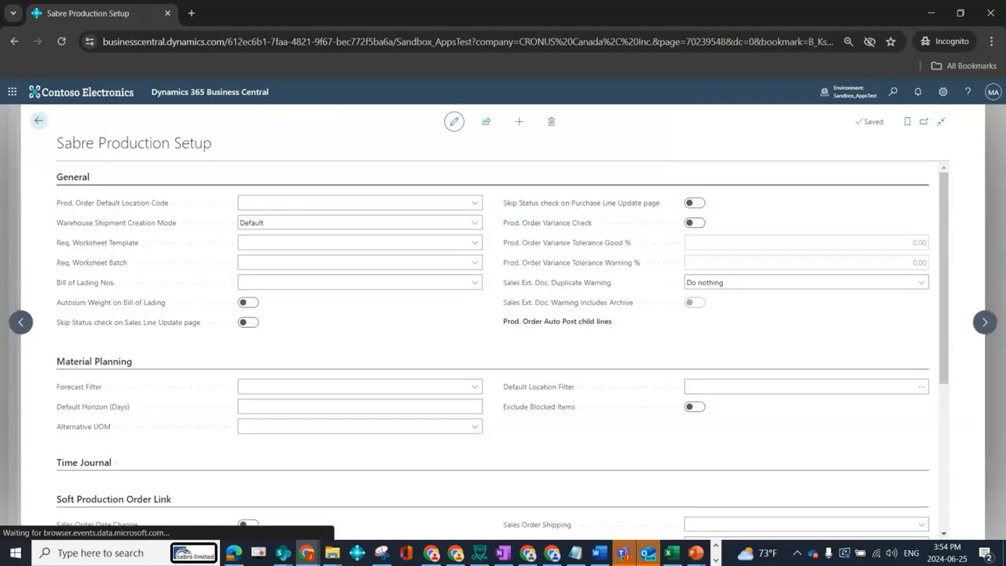
{"action": "scroll", "coordinate": [503, 345], "scroll_direction": "down", "scroll_amount": 3}
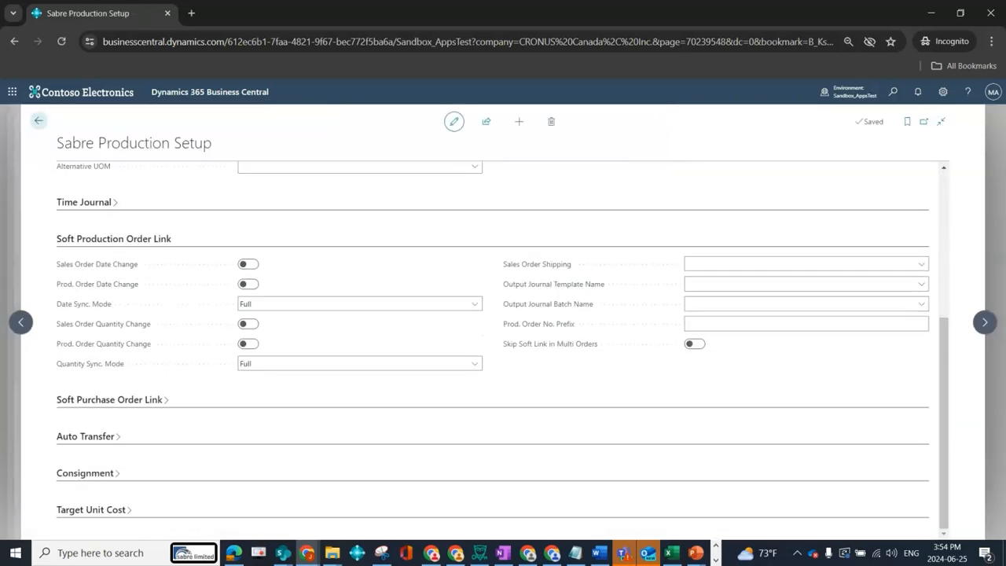
{"action": "left_click", "coordinate": [695, 344]}
{"action": "left_click", "coordinate": [38, 121]}
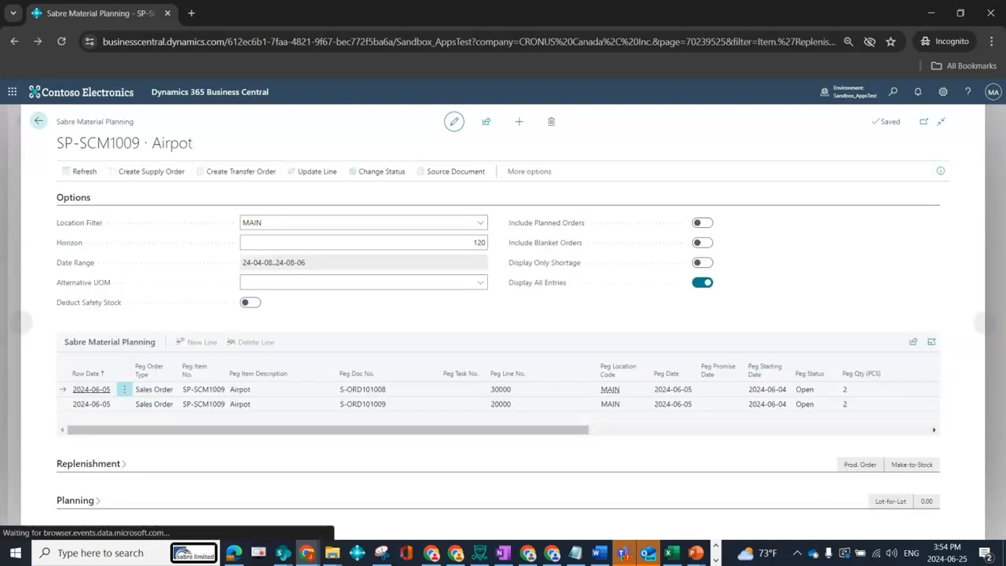
Refresh the planning lines and create one Firm Planned production order of quantity 4 at MAIN from both Airpot sales demand lines.
{"action": "left_click", "coordinate": [79, 171]}
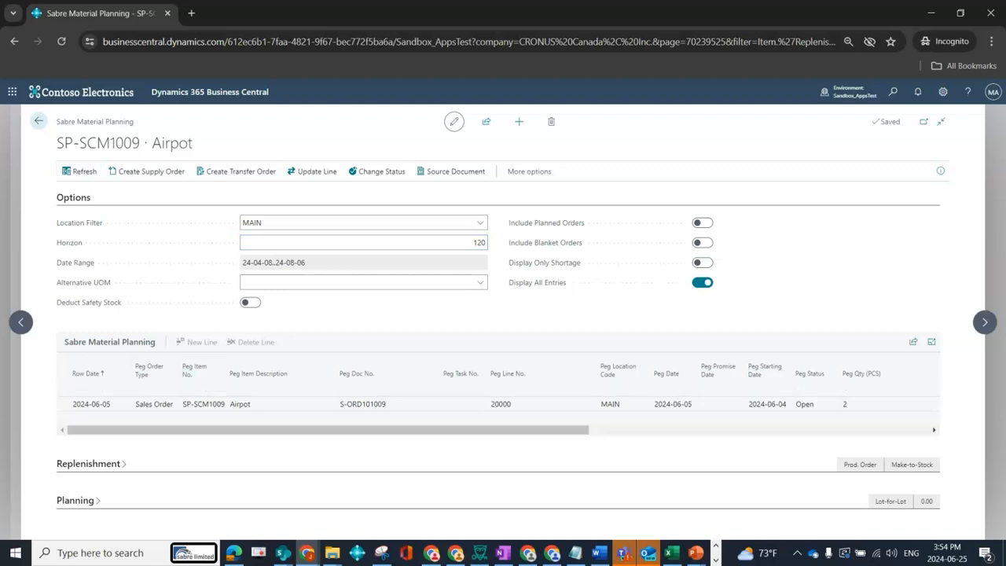
{"action": "key", "text": "alt+Tab"}
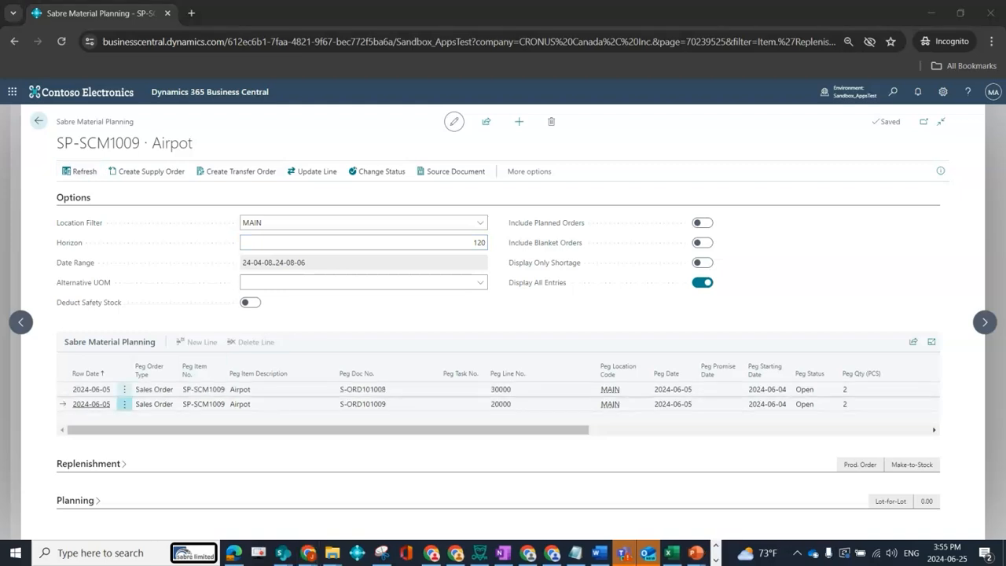
{"action": "left_click", "coordinate": [519, 390]}
{"action": "key", "text": "ctrl+a"}
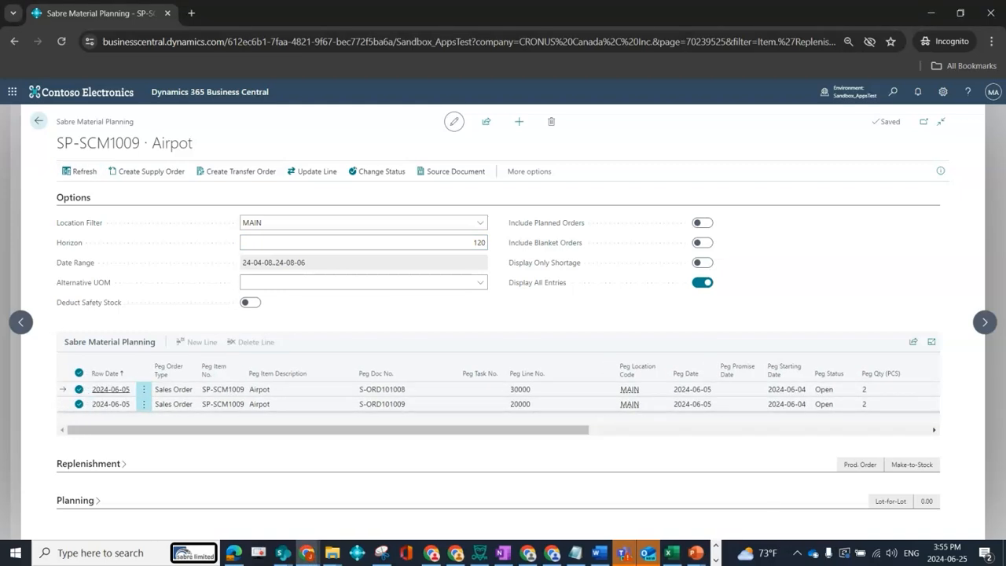
{"action": "left_click", "coordinate": [147, 171]}
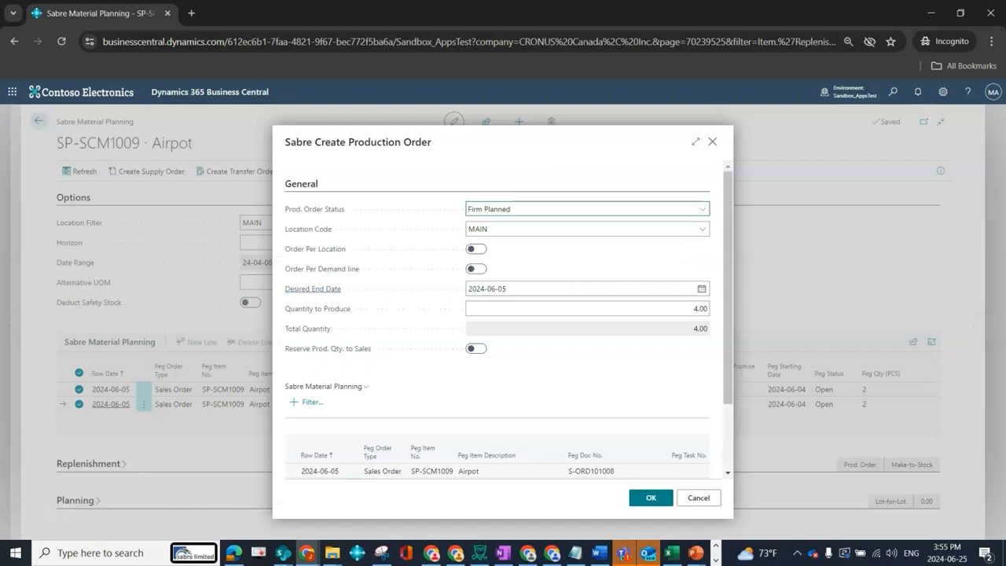
{"action": "scroll", "coordinate": [613, 385], "scroll_direction": "down", "scroll_amount": 2}
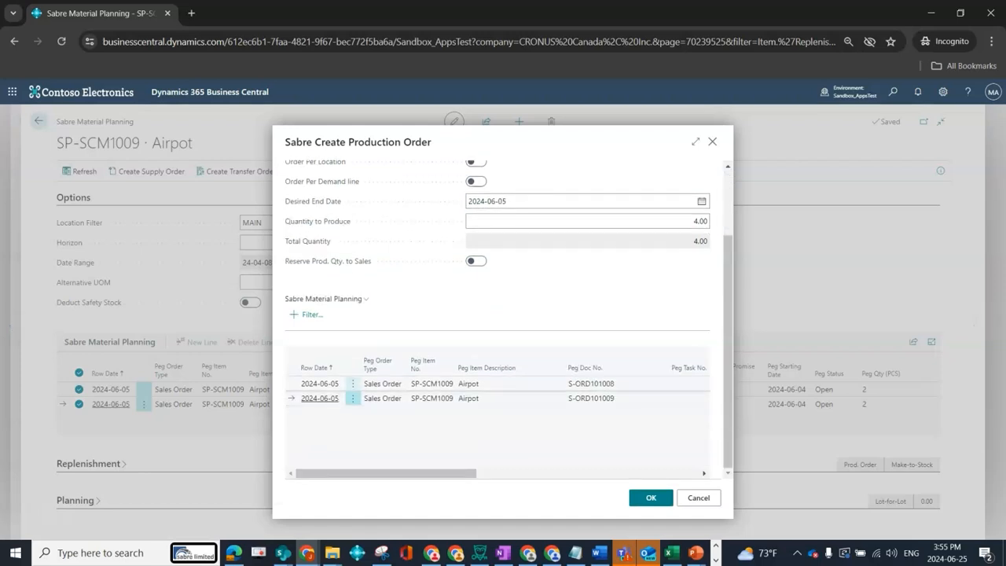
{"action": "left_click", "coordinate": [650, 498]}
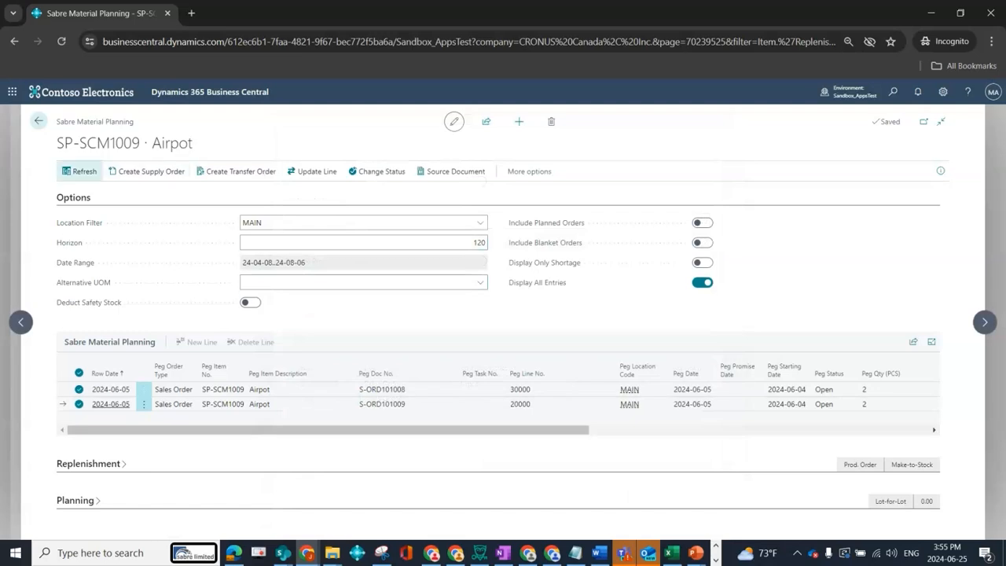
Open the new firm planned production order for Airpot from the planning lines and check its Sabre Soft Link fields.
{"action": "left_click", "coordinate": [382, 389]}
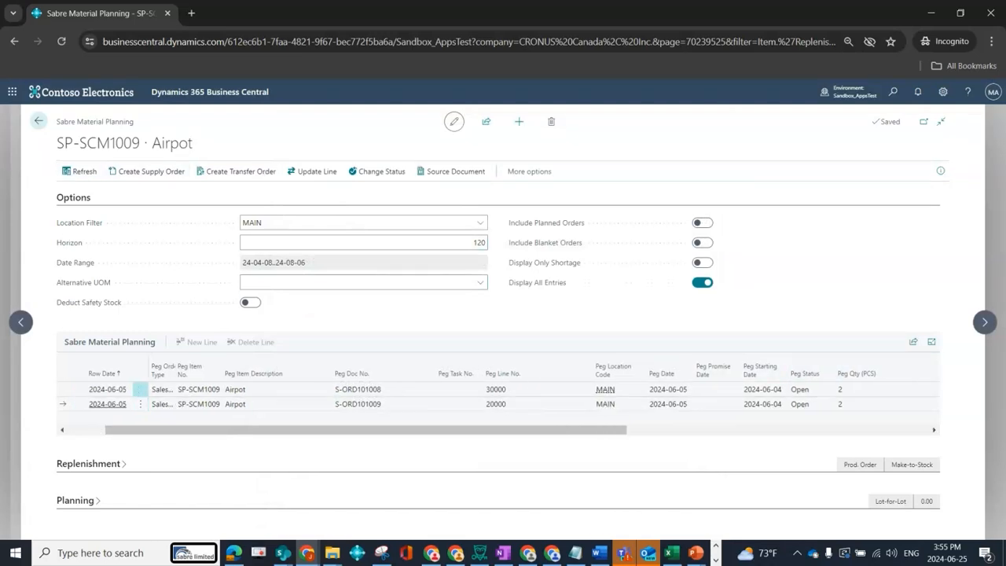
{"action": "left_click", "coordinate": [452, 171]}
{"action": "key", "text": "Down"}
{"action": "key", "text": "Return"}
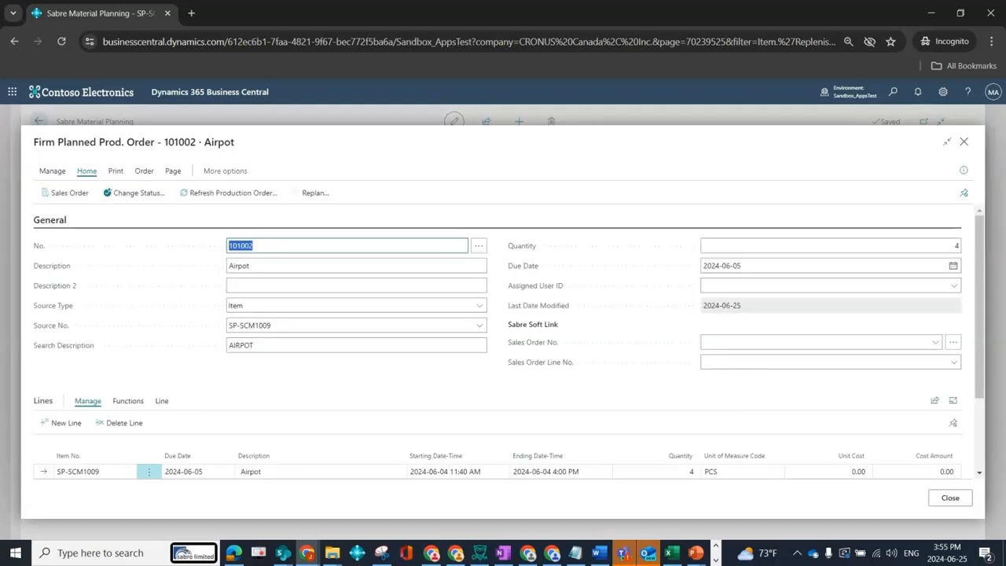